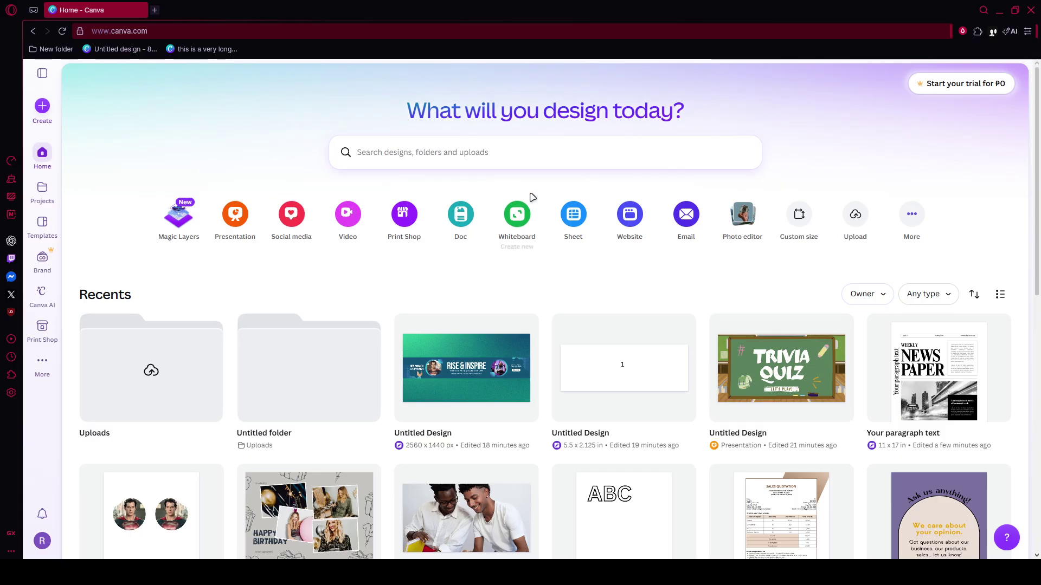
Step: Open the recent ABC design and delete its ABC text from the page
mouse_move(619, 384)
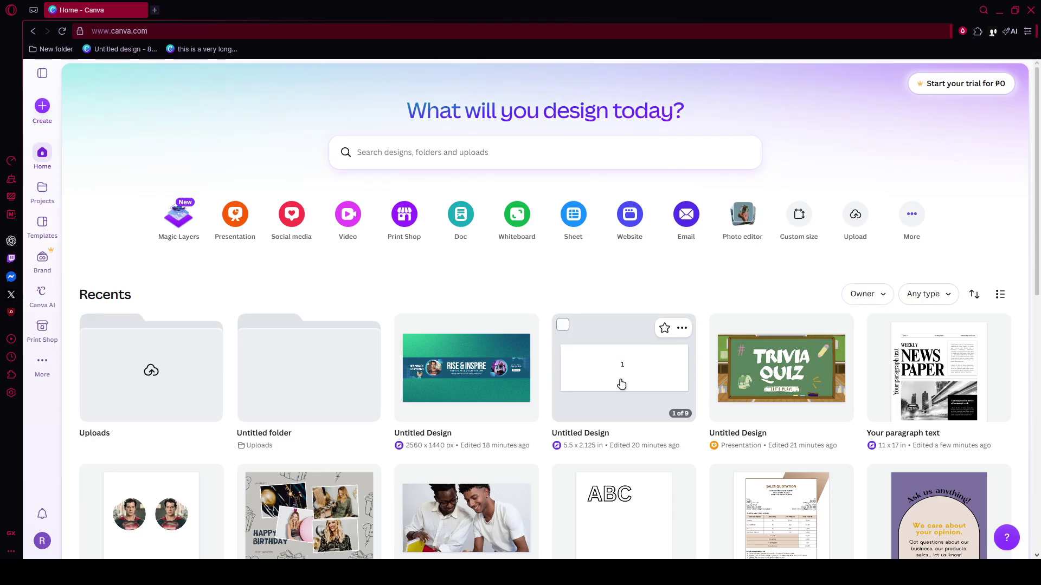
scroll(623, 385, "down", 2)
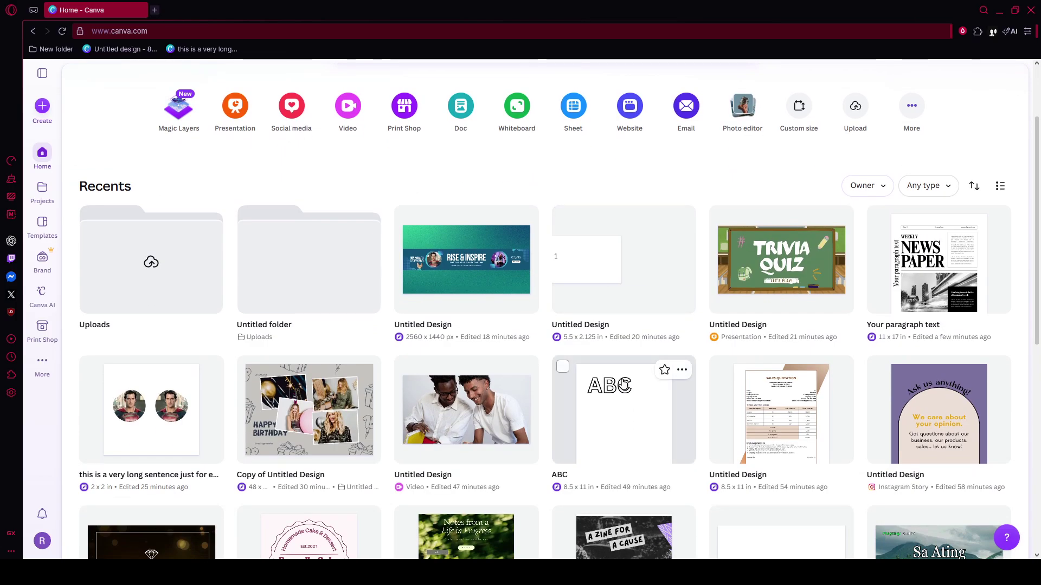
left_click(595, 369)
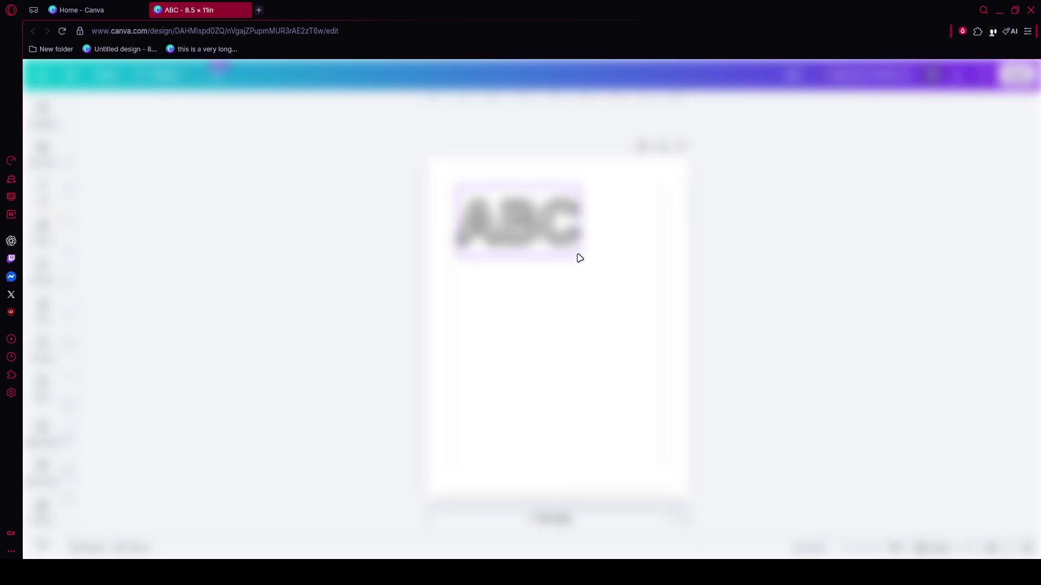
left_click_drag(614, 223, 451, 240)
key("Delete")
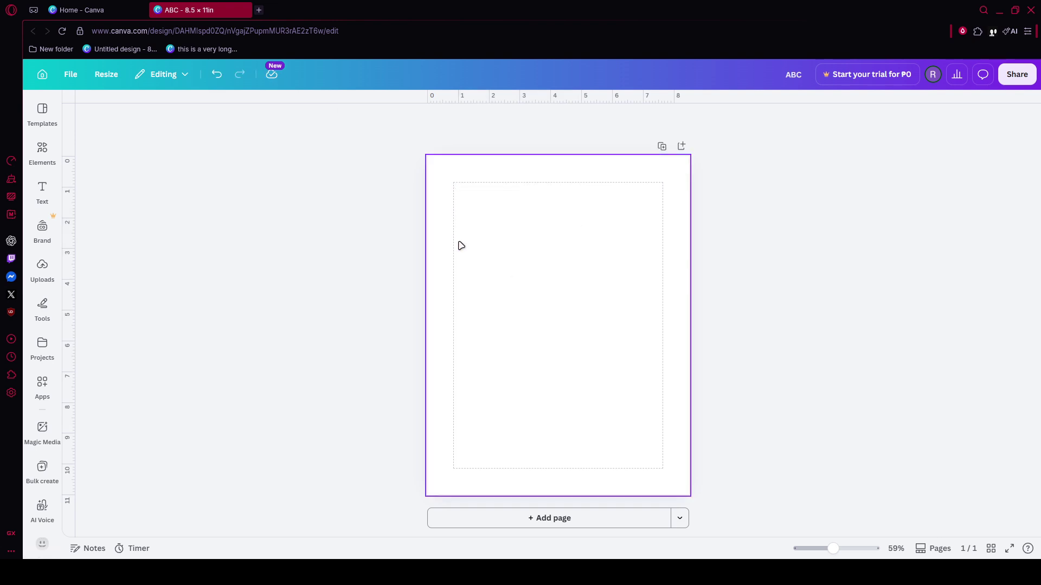
Step: Look through the uploaded audio, designs and folders for material to use
left_click(49, 268)
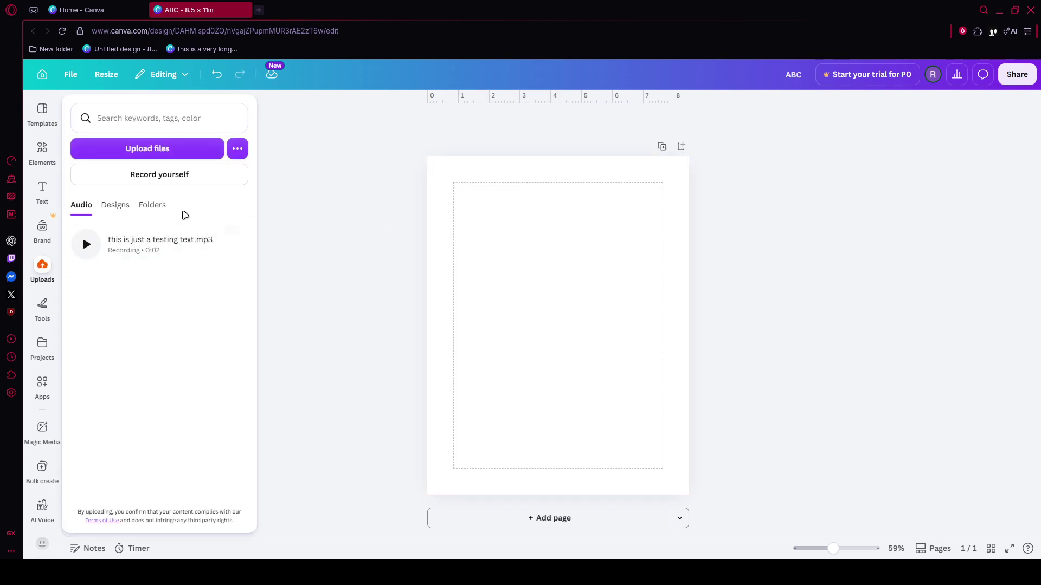
left_click(163, 208)
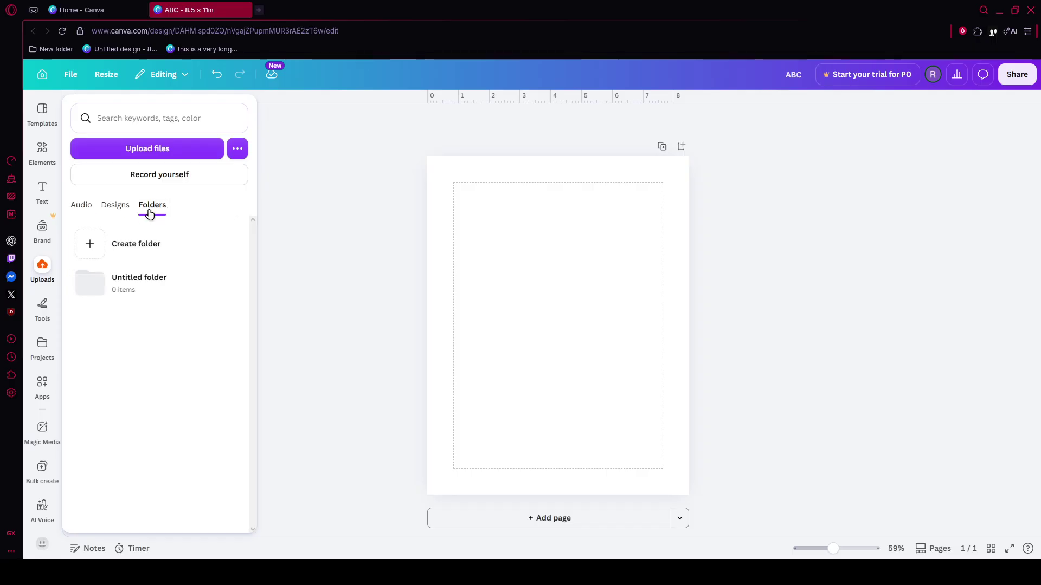
left_click(122, 206)
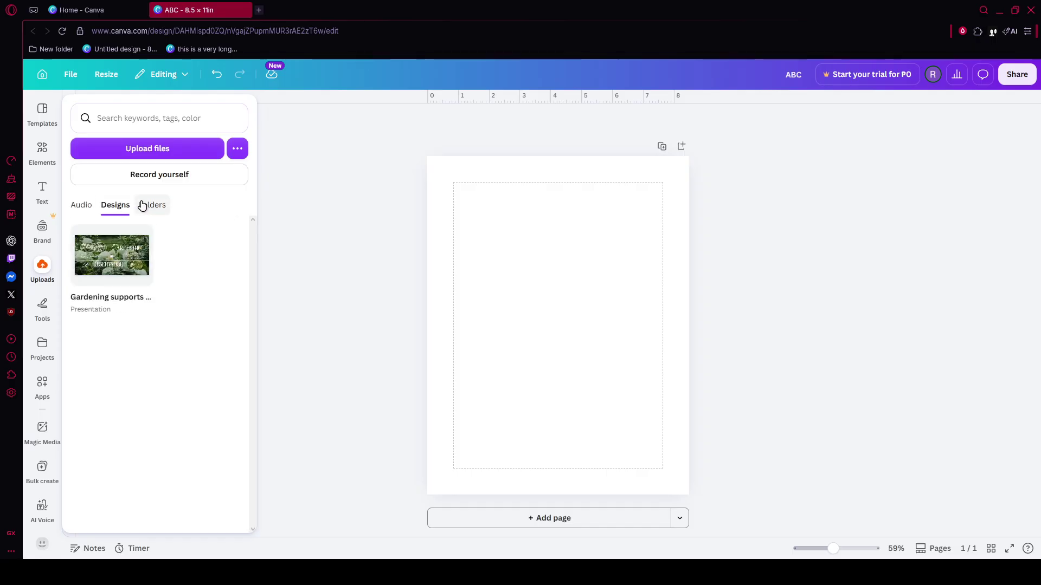
left_click(142, 205)
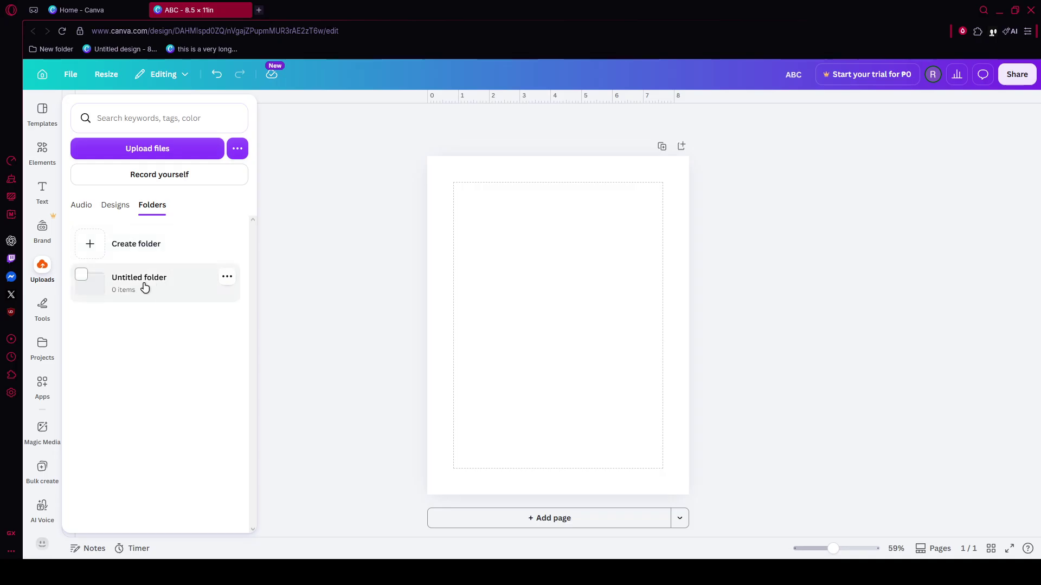
left_click(90, 206)
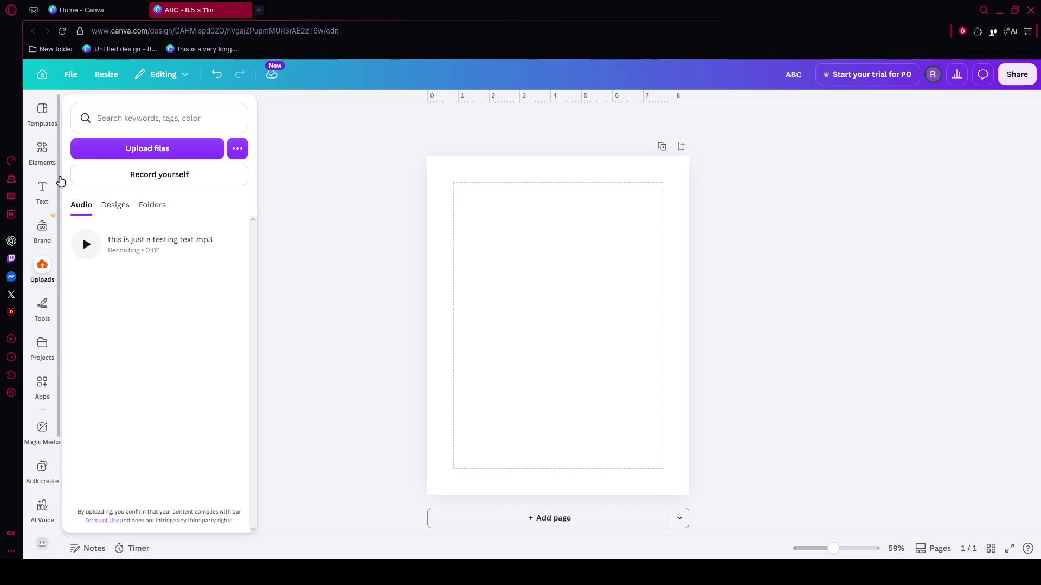
Step: Place the recently used photo of the woman with the yellow fan mid-page and delete the photo of the two men
left_click(39, 149)
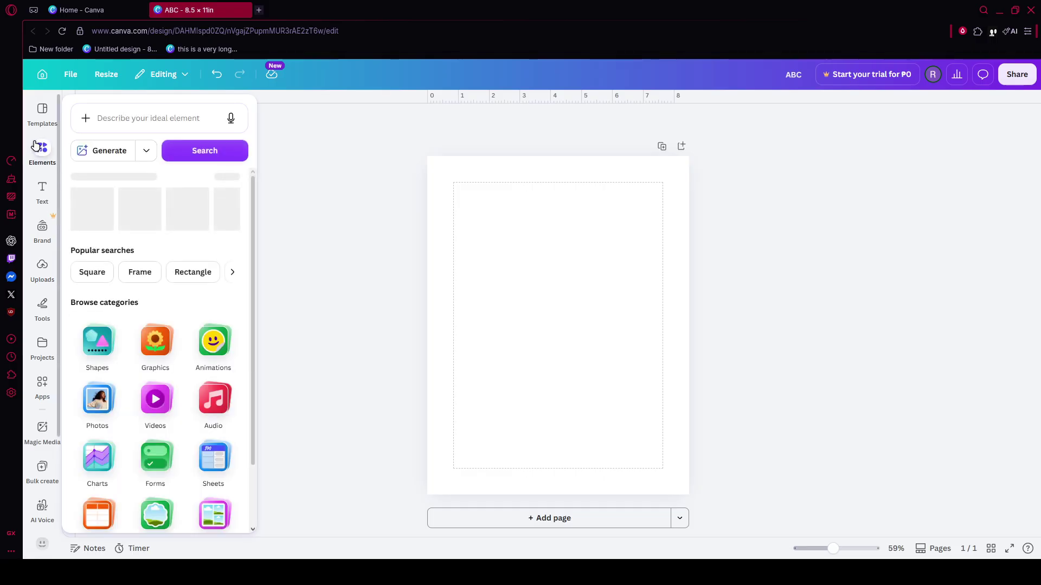
left_click(87, 401)
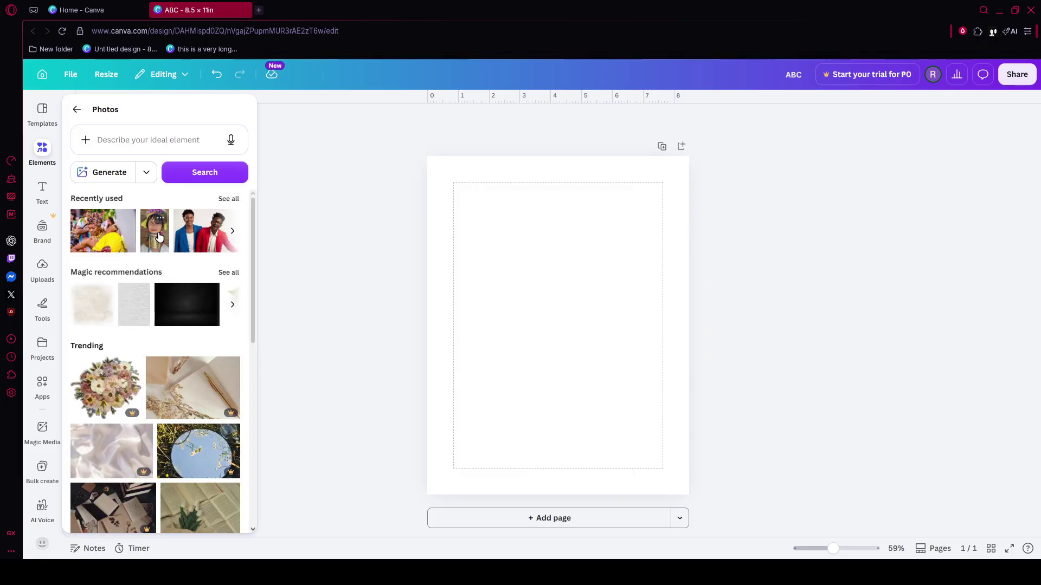
left_click(193, 237)
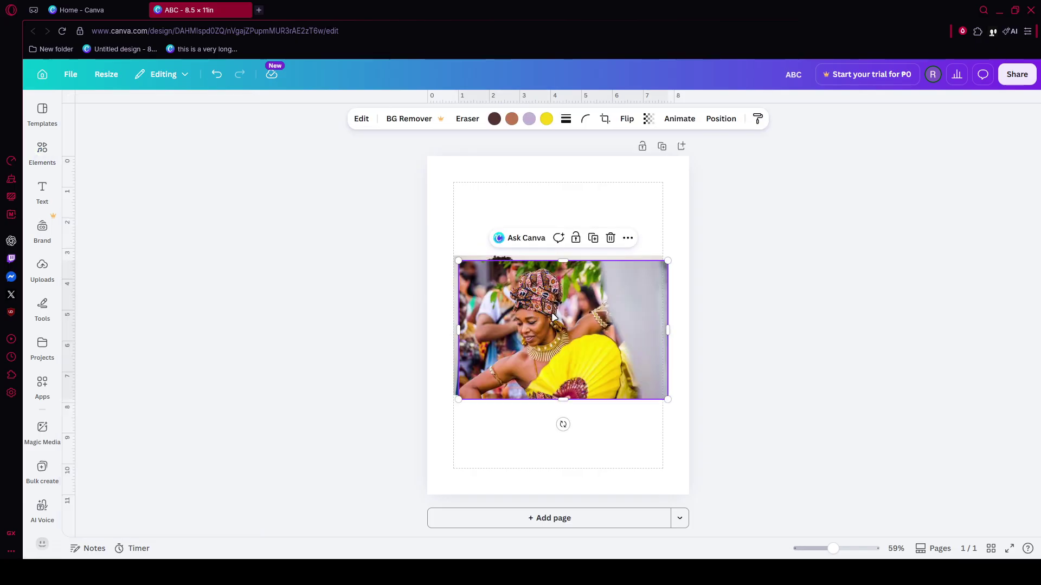
key("ctrl+v")
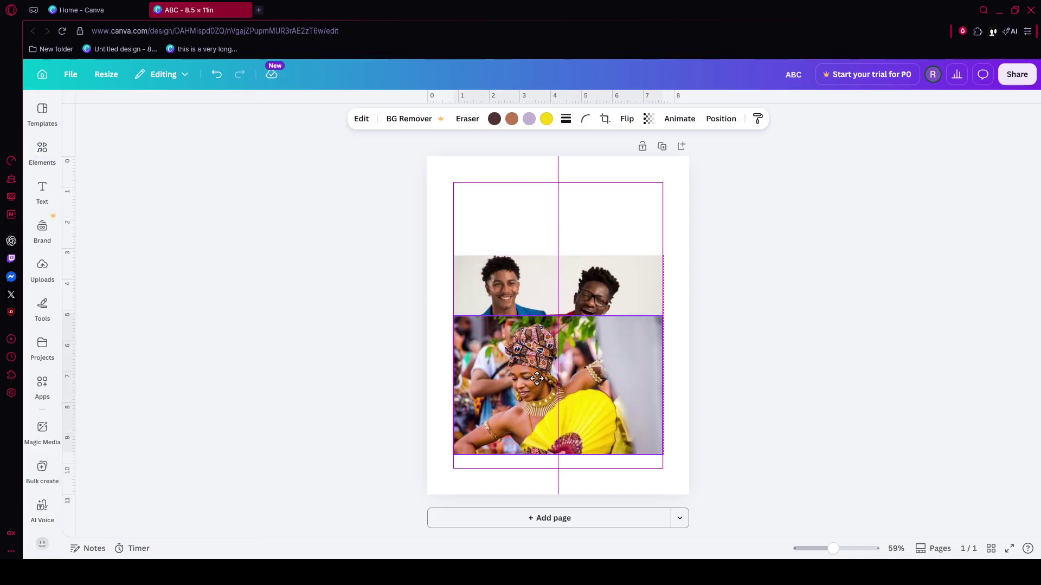
key("Delete")
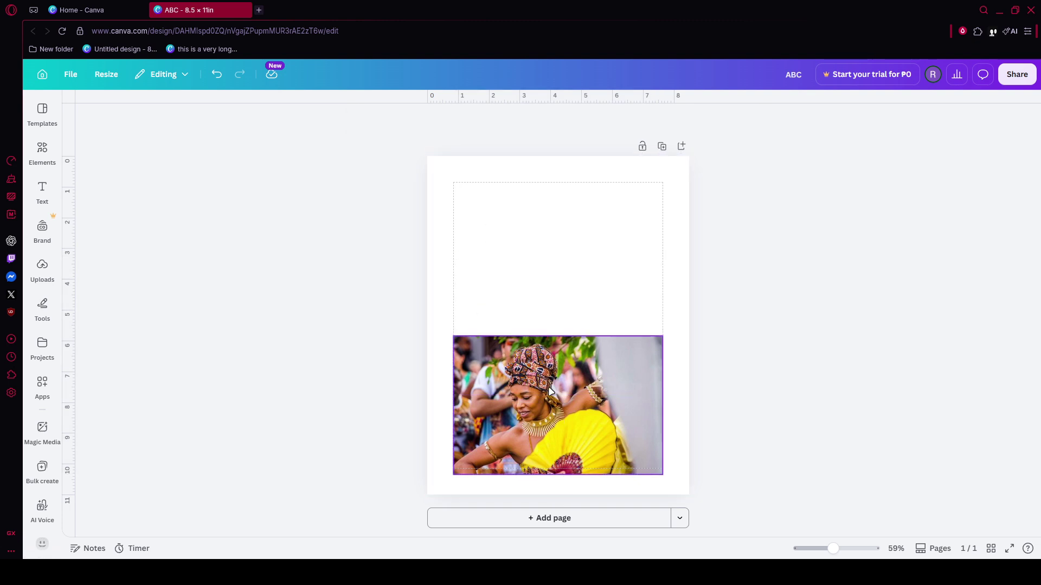
left_click_drag(546, 391, 545, 302)
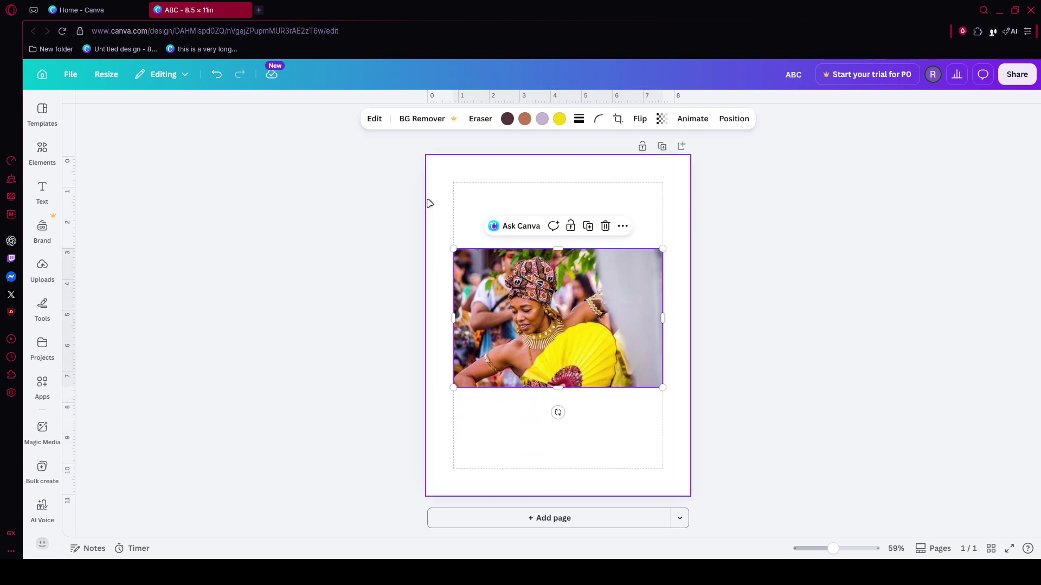
Step: Set the Shadows adjustment of the fan dancer's photo to 71
left_click(374, 122)
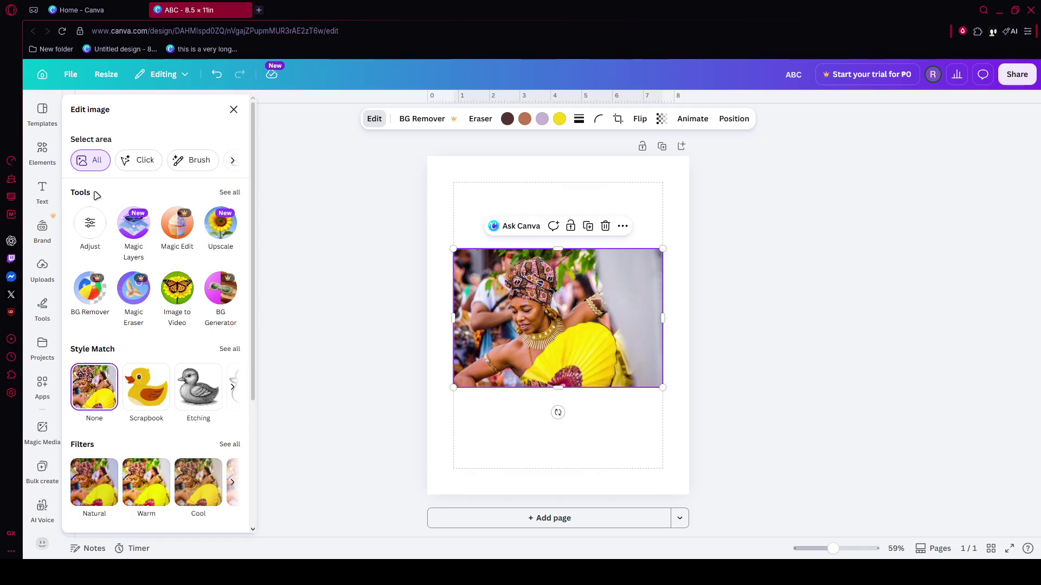
left_click(223, 193)
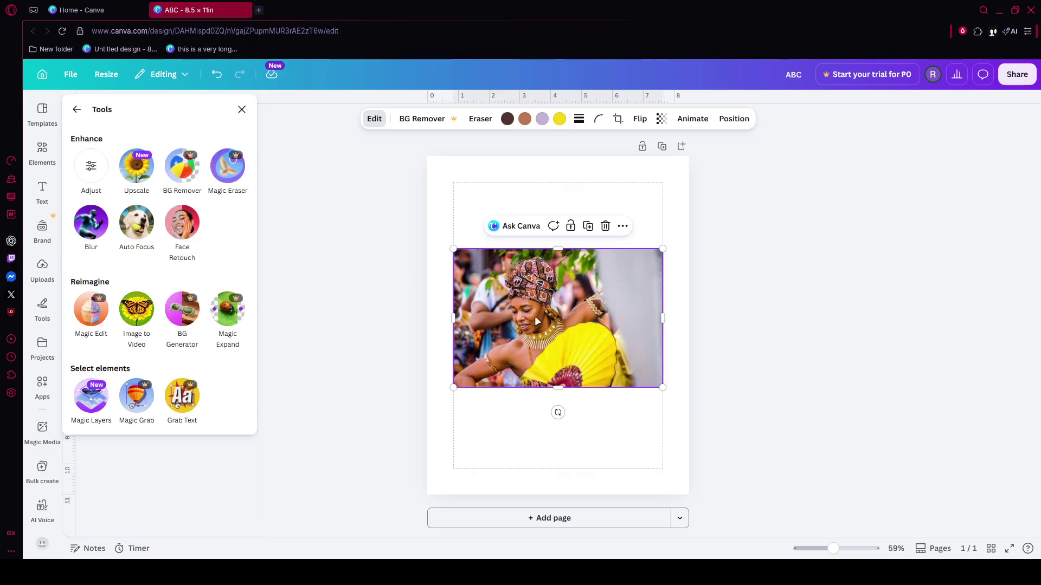
left_click(76, 165)
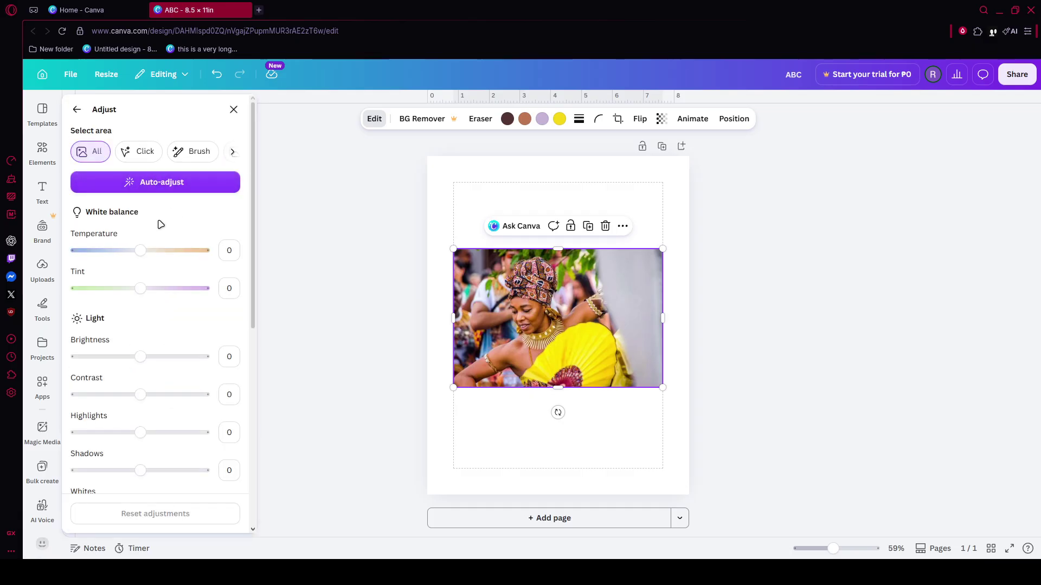
scroll(160, 349, "down", 5)
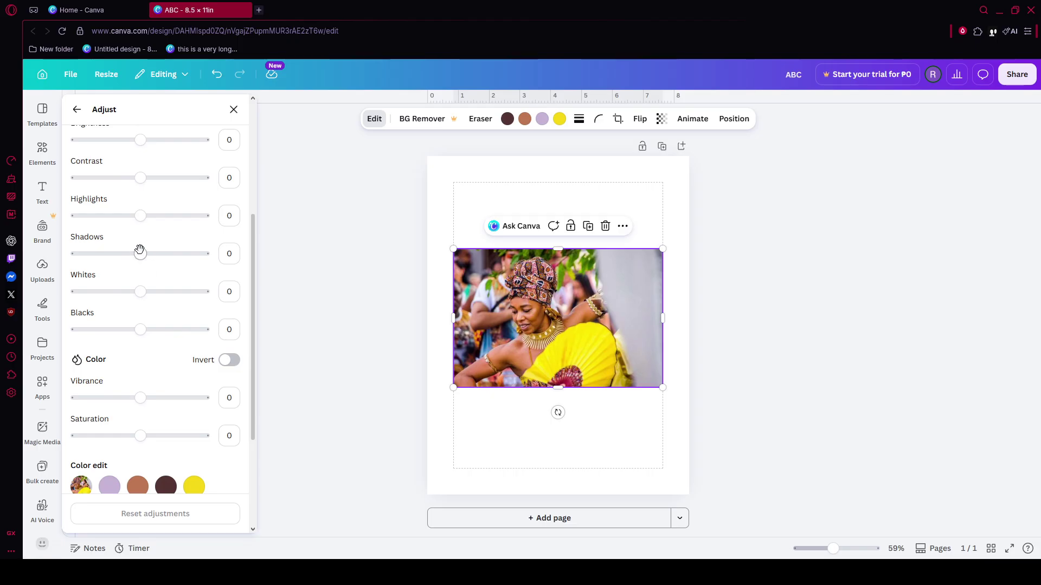
left_click_drag(139, 253, 188, 255)
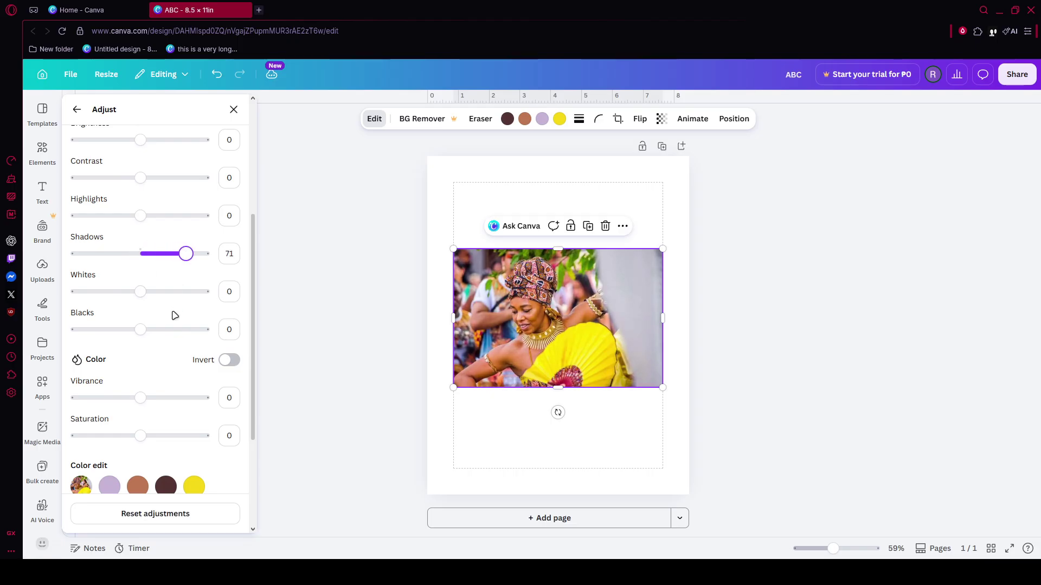
Step: Review the photo's other white balance, light, color and texture adjustments
scroll(173, 333, "down", 2)
scroll(173, 336, "down", 2)
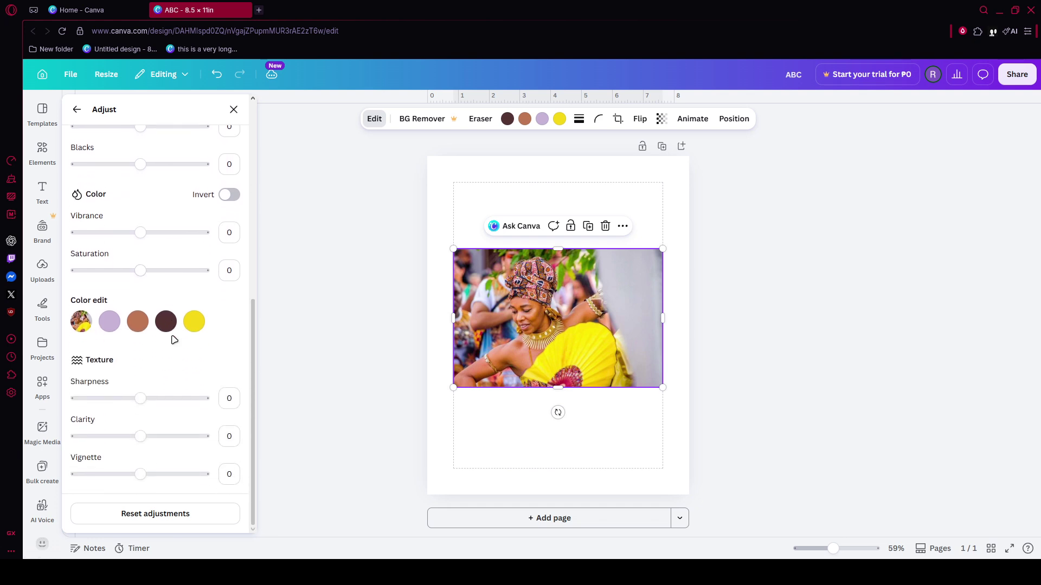
scroll(174, 339, "up", 8)
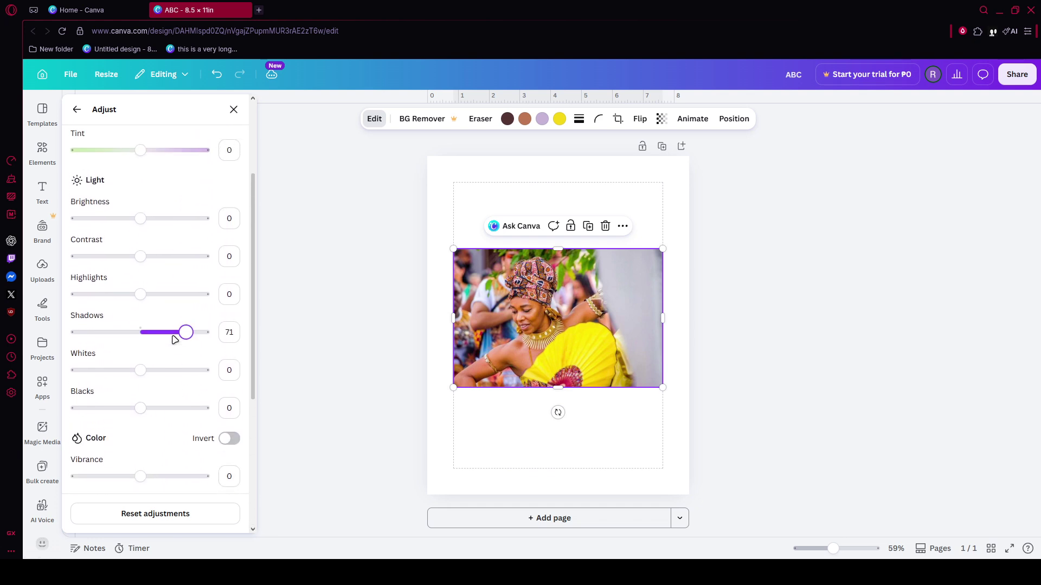
scroll(174, 340, "up", 2)
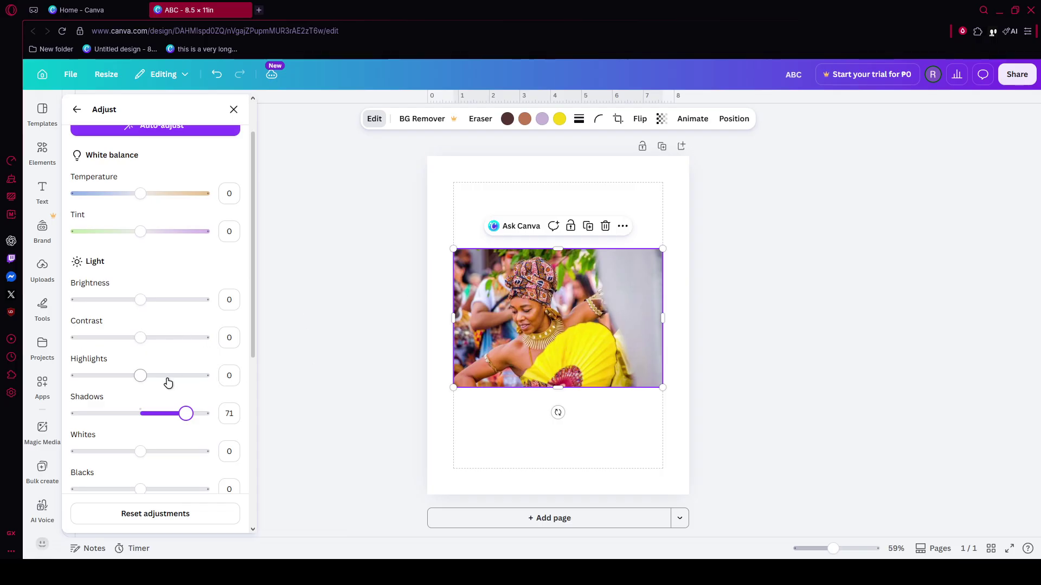
scroll(168, 383, "up", 2)
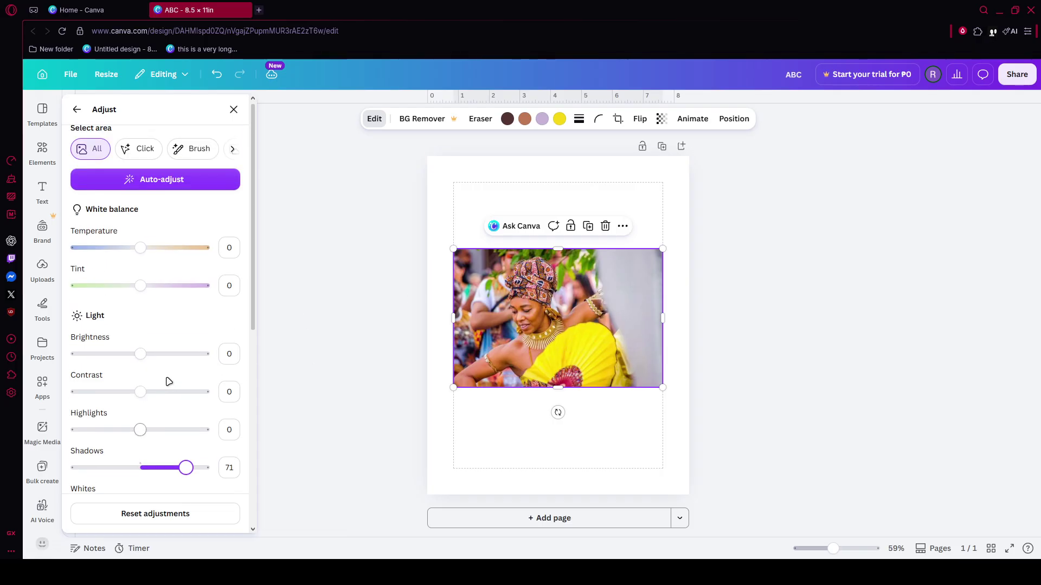
scroll(168, 383, "down", 3)
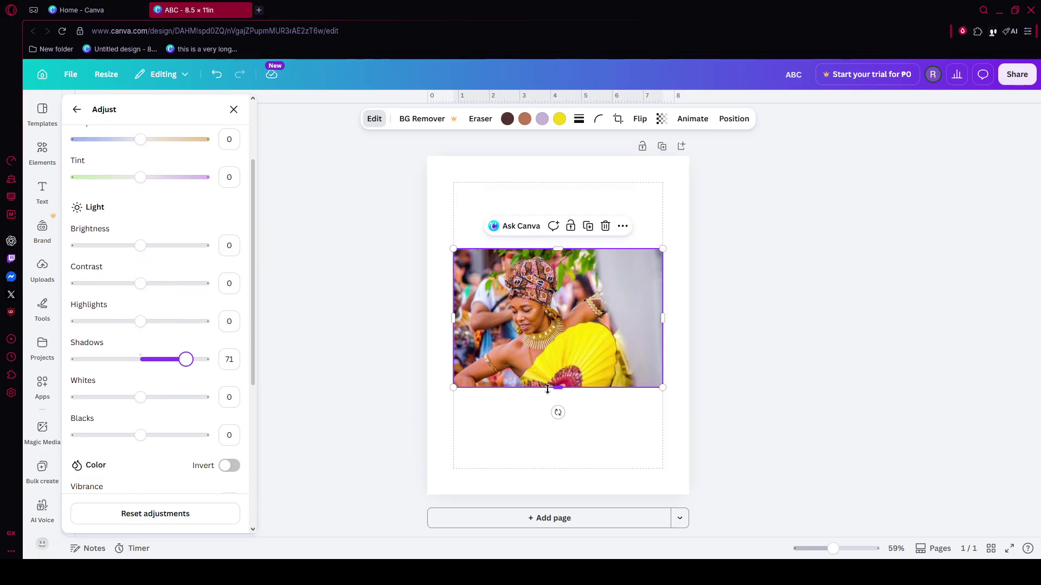
Step: Blur the background people beside the woman's outstretched arm with the Blur brush at size 26
left_click(78, 108)
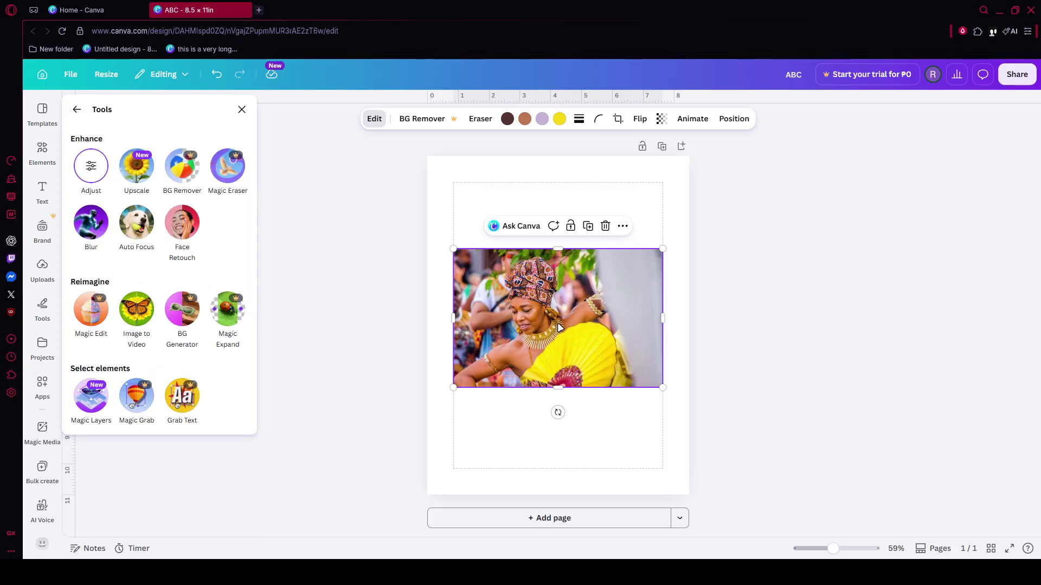
left_click(91, 225)
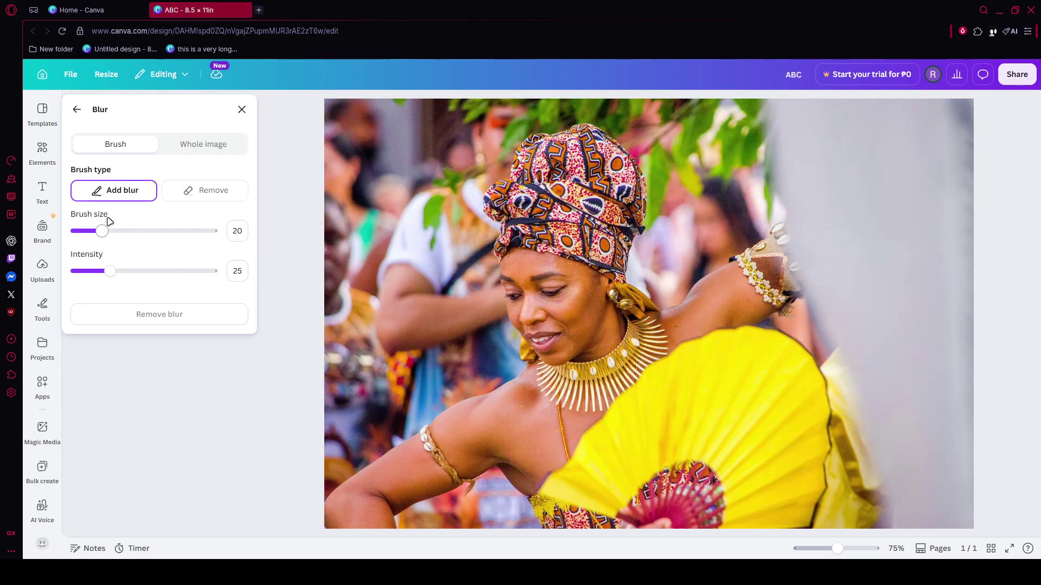
mouse_move(101, 231)
left_mouse_down()
mouse_move(67, 241)
mouse_move(109, 242)
left_mouse_up()
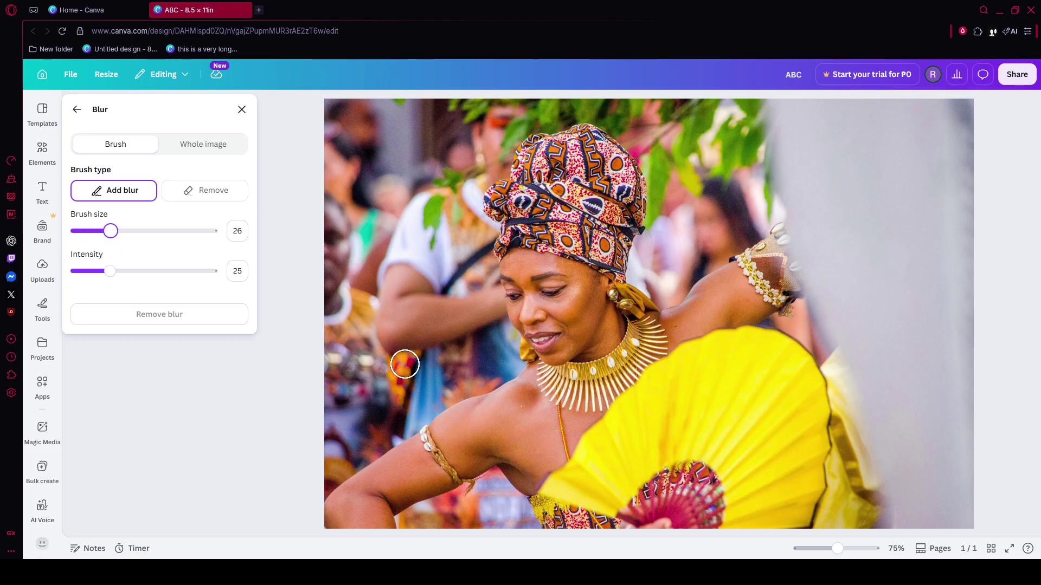
mouse_move(401, 365)
left_mouse_down()
mouse_move(359, 392)
mouse_move(381, 317)
mouse_move(320, 387)
mouse_move(336, 391)
mouse_move(396, 362)
mouse_move(355, 376)
mouse_move(390, 348)
mouse_move(398, 321)
mouse_move(392, 350)
mouse_move(419, 234)
mouse_move(344, 190)
mouse_move(335, 336)
mouse_move(336, 239)
mouse_move(351, 332)
mouse_move(393, 210)
mouse_move(379, 308)
mouse_move(472, 246)
mouse_move(416, 340)
mouse_move(436, 239)
left_mouse_up()
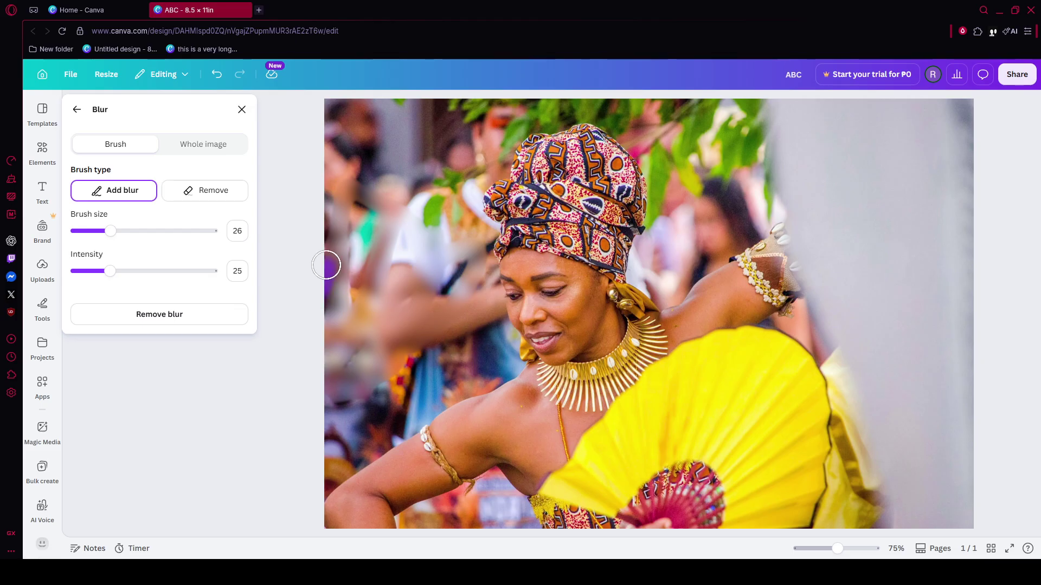
mouse_move(332, 265)
left_mouse_down()
mouse_move(352, 192)
mouse_move(347, 309)
mouse_move(362, 218)
mouse_move(367, 302)
mouse_move(429, 257)
left_mouse_up()
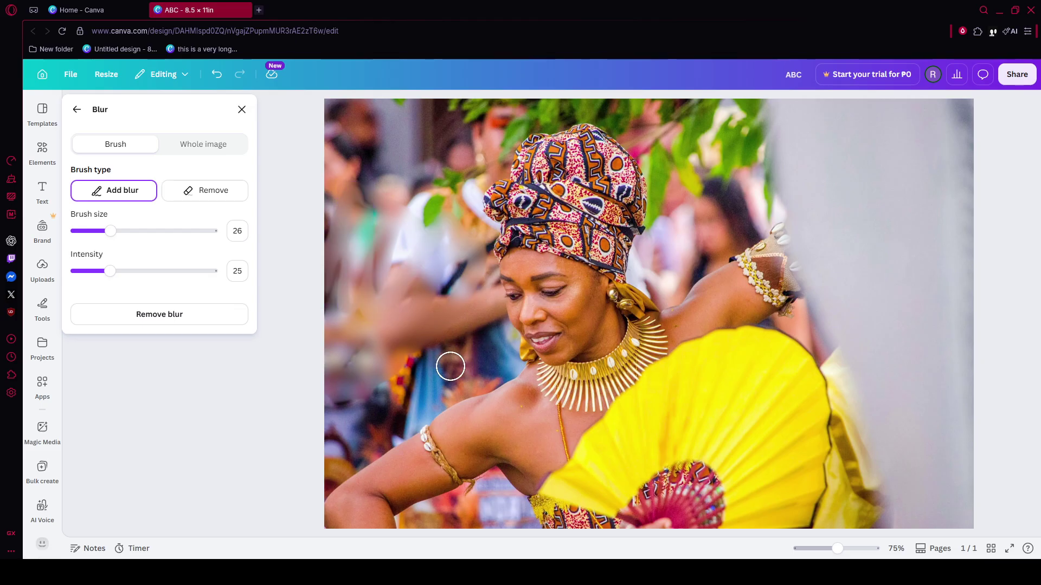
left_click_drag(490, 324, 385, 390)
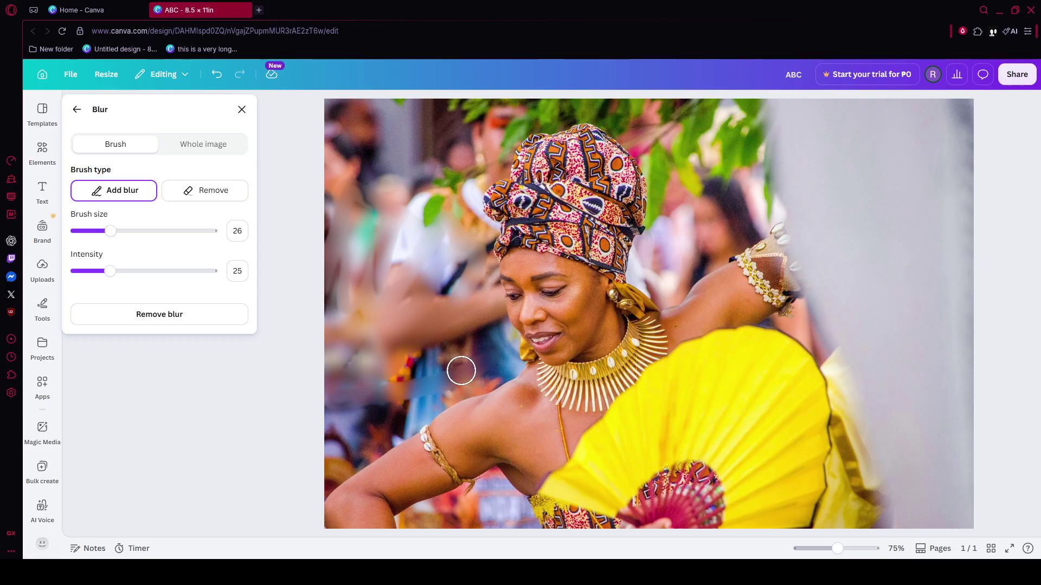
left_click_drag(460, 369, 347, 450)
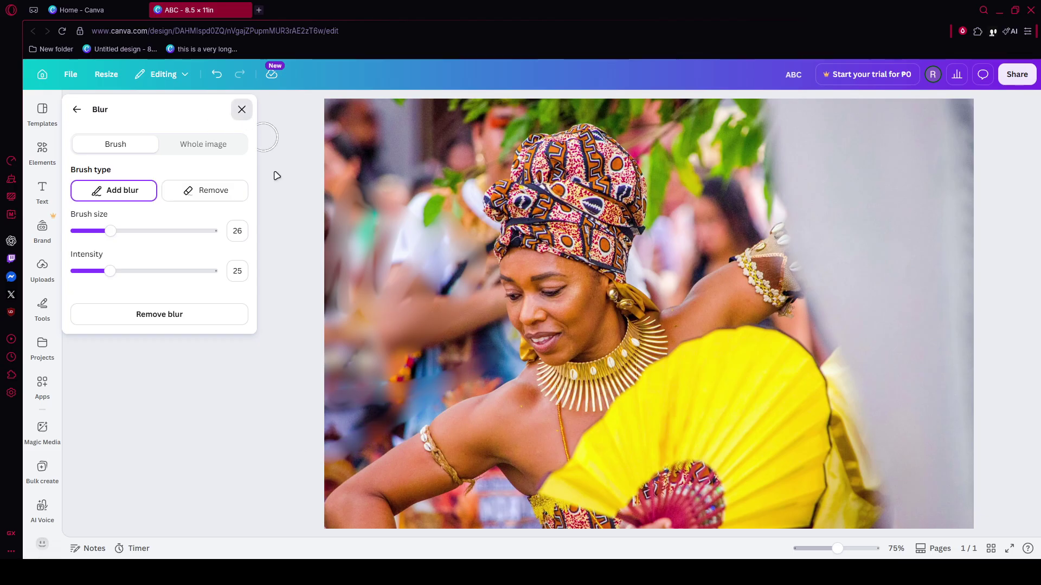
left_click(241, 110)
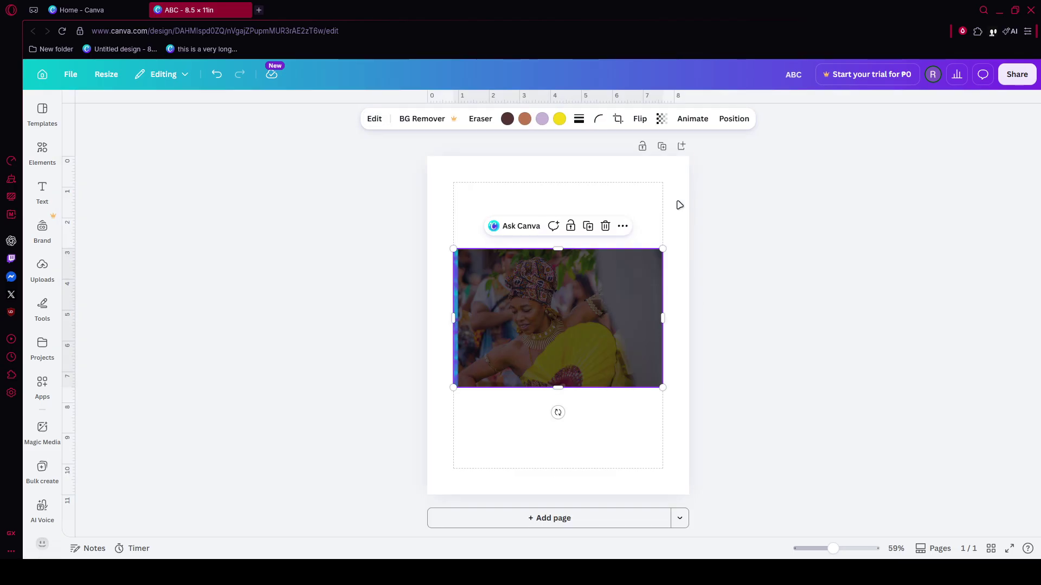
Step: Try to enable a transparent background for the PNG download and dismiss the upgrade offer
left_click(1017, 74)
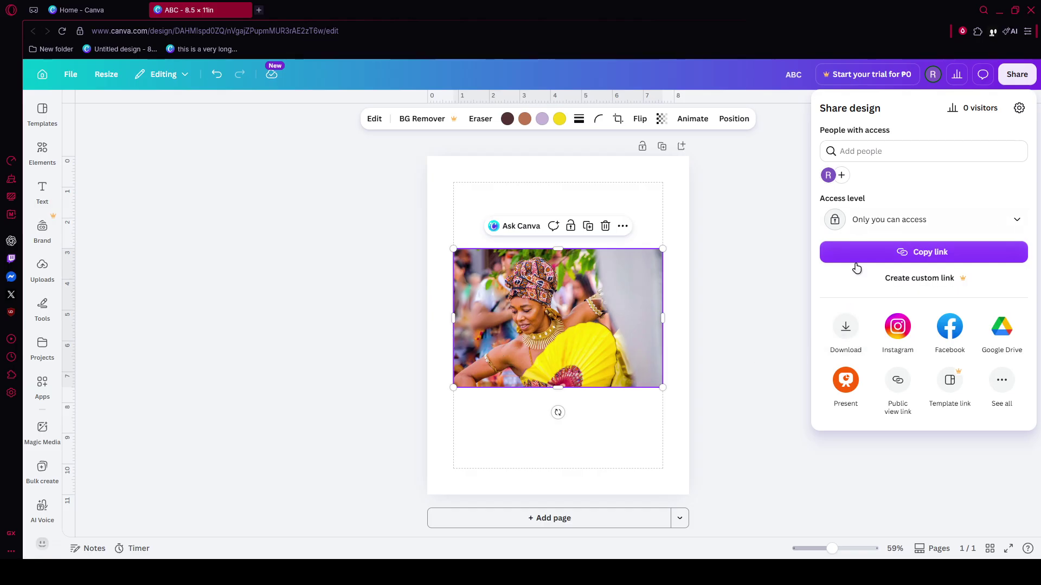
left_click(851, 328)
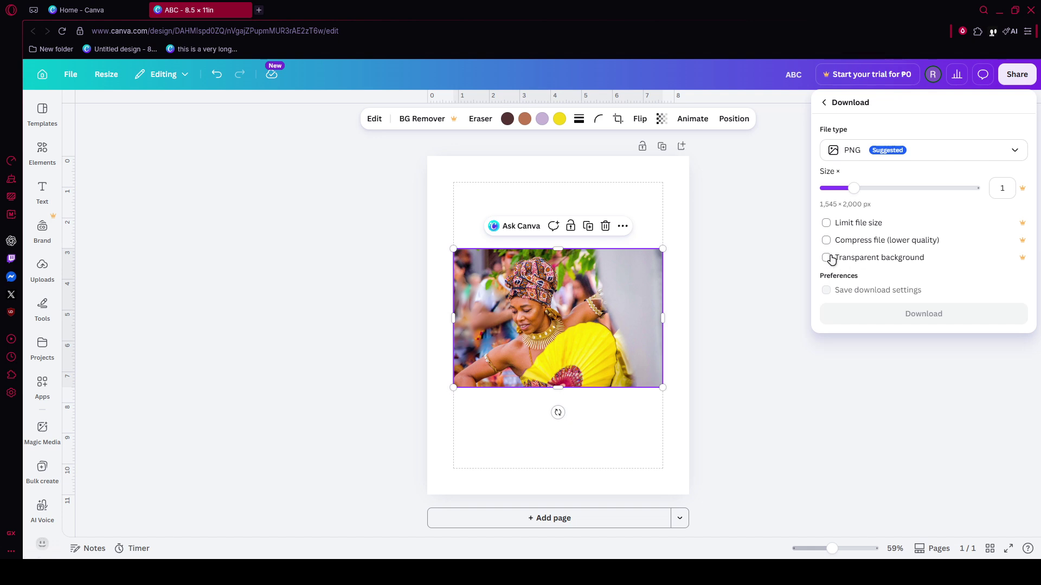
left_click(850, 266)
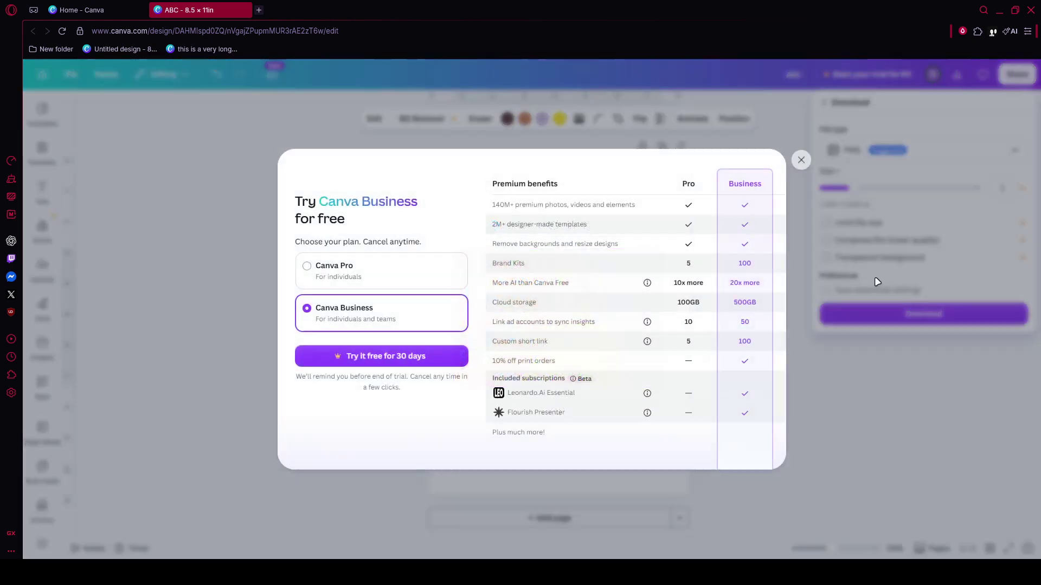
left_click(800, 160)
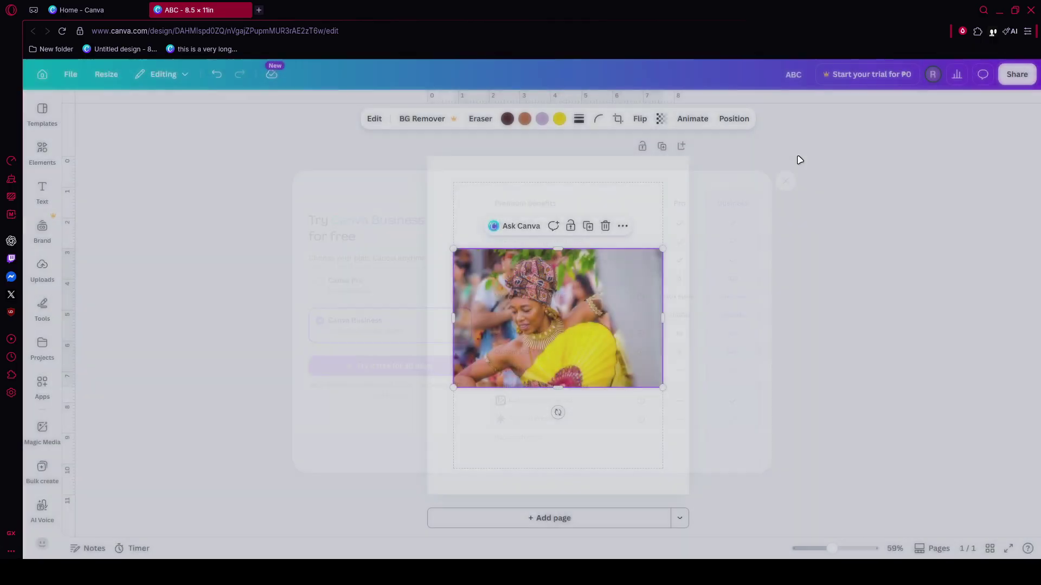